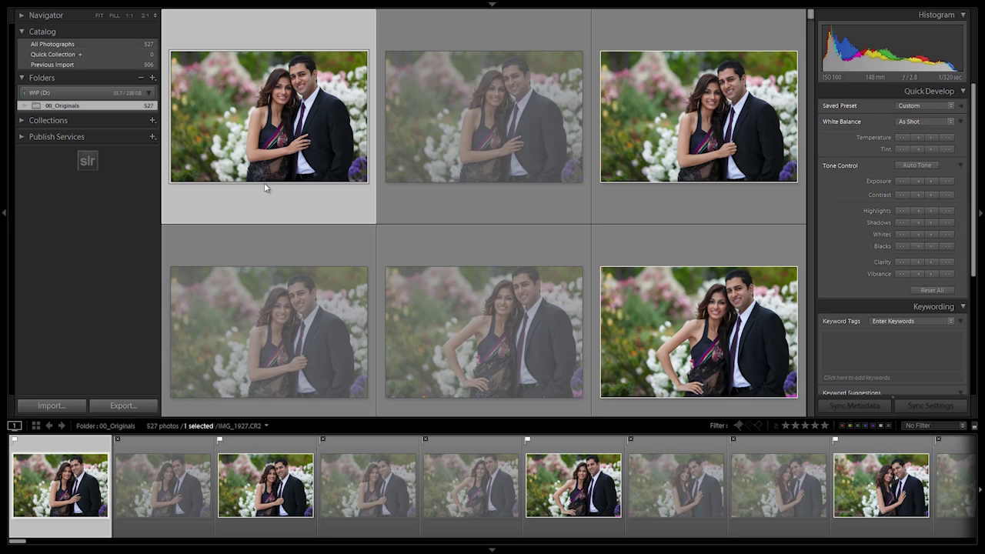
Filter the 00_Originals folder to show only flagged photos and select all of them.
click(737, 424)
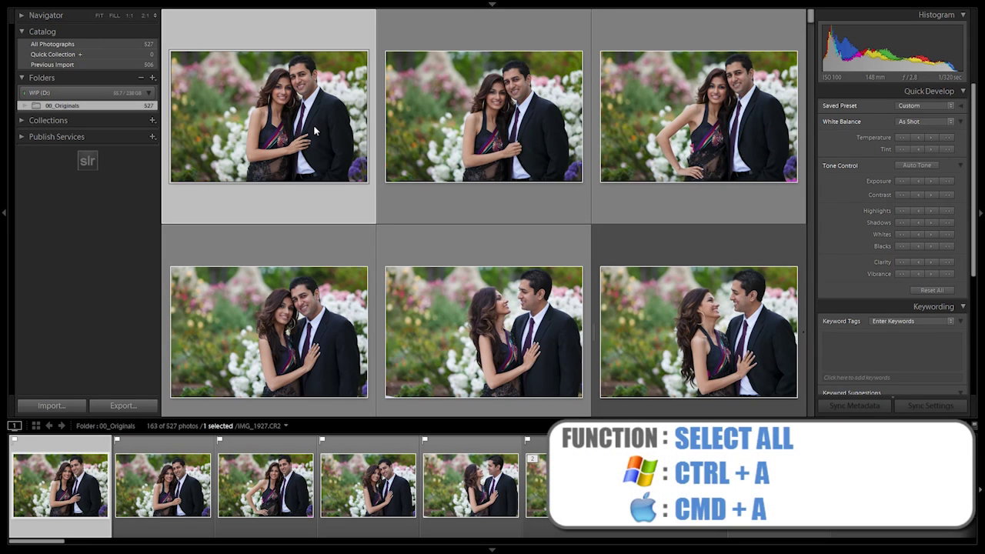
key(ctrl+a)
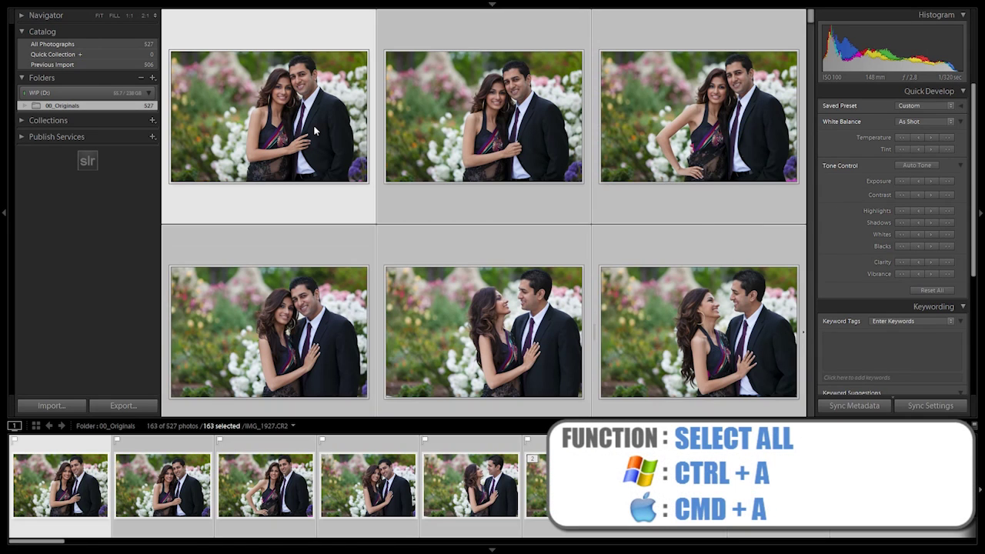
key(F2)
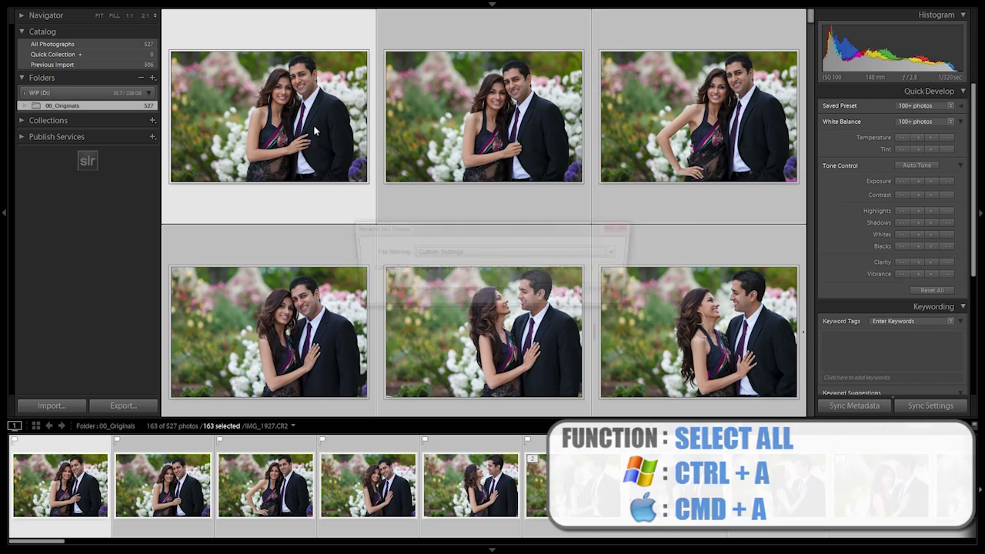
key(Escape)
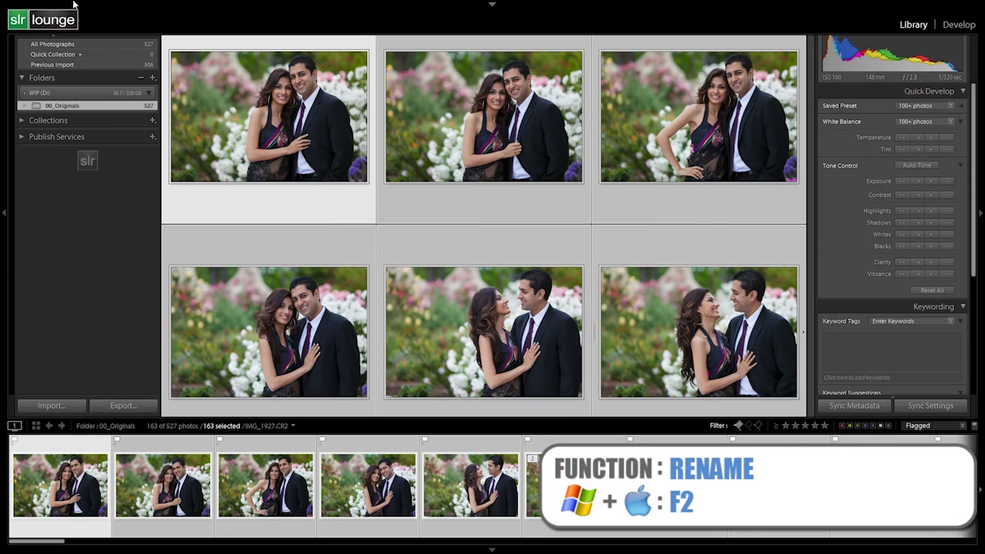
click(56, 3)
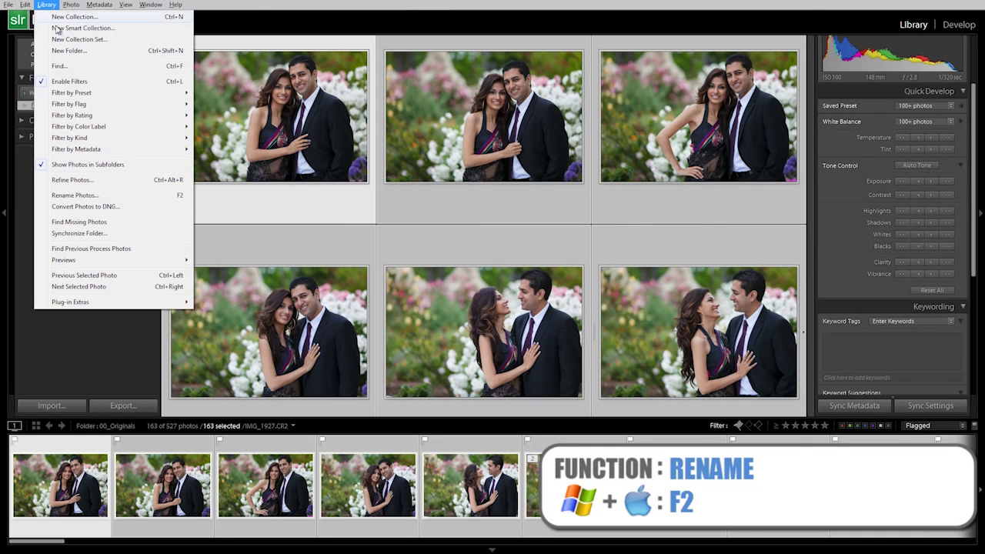
key(Escape)
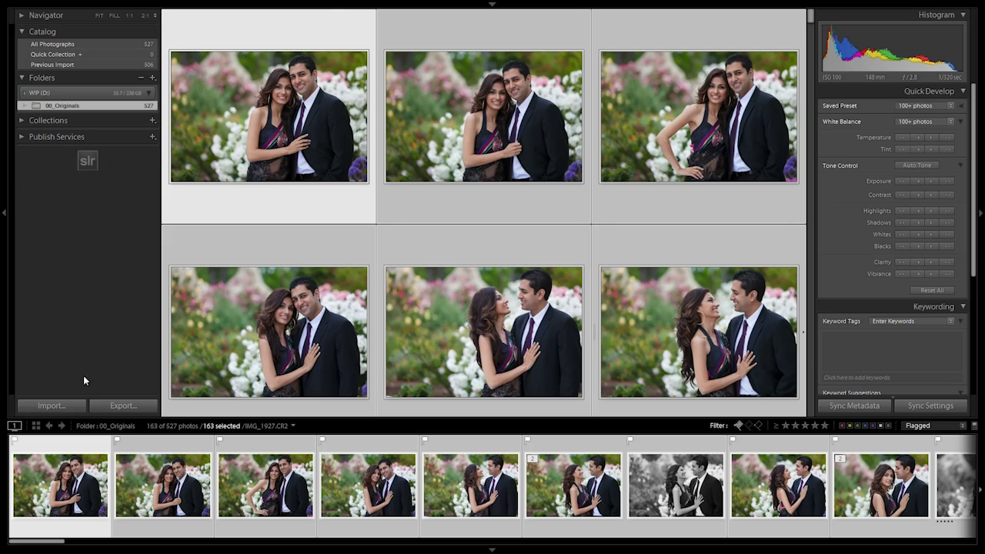
Start renaming the selected photos and set the custom text to "pa-sjc-portrait-session".
key(F2)
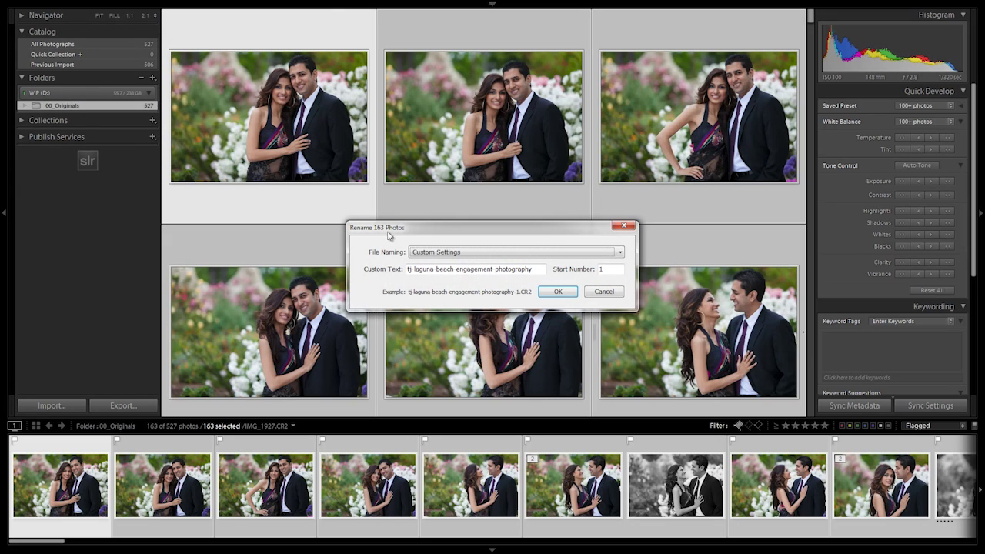
click(459, 273)
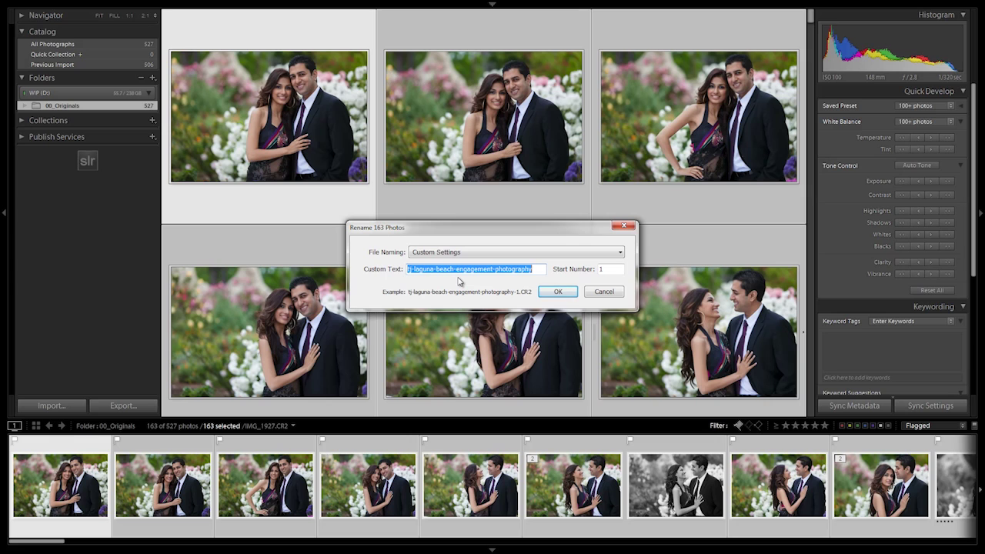
text(p)
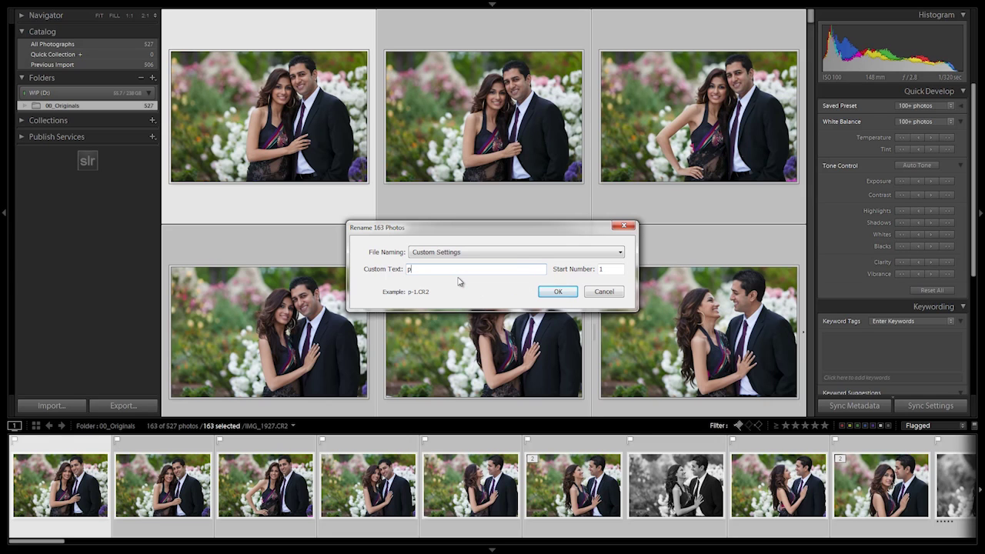
text(a-laguna)
key(BackSpace)
key(BackSpace)
key(BackSpace)
key(BackSpace)
key(BackSpace)
key(BackSpace)
text(sjc-)
text(engagement-photography)
key(BackSpace)
key(BackSpace)
key(BackSpace)
key(BackSpace)
key(BackSpace)
key(BackSpace)
key(BackSpace)
key(BackSpace)
key(BackSpace)
key(BackSpace)
key(BackSpace)
key(BackSpace)
key(BackSpace)
key(BackSpace)
key(BackSpace)
key(BackSpace)
key(BackSpace)
key(BackSpace)
key(BackSpace)
key(BackSpace)
text(portrait-session)
Open the file naming template for editing and clear its existing name pattern.
click(435, 254)
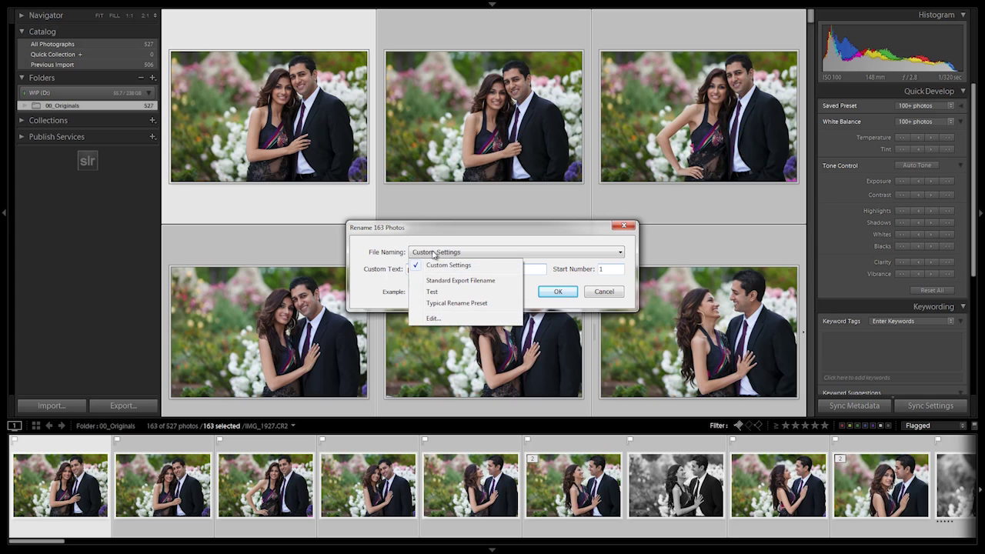
click(433, 318)
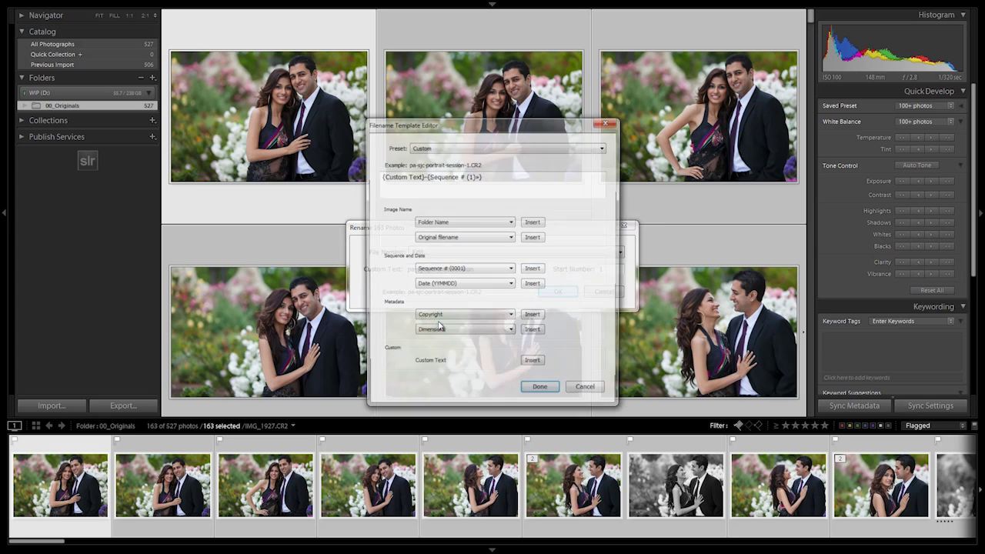
click(458, 177)
click(406, 179)
key(ctrl+a)
key(Delete)
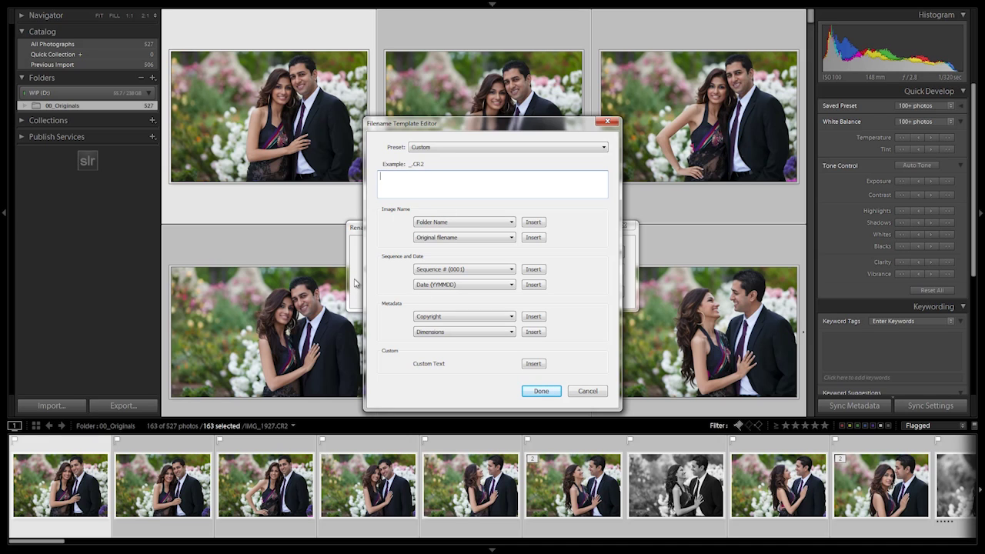
Build the filename template from Custom Text, a hyphen and the four-digit Sequence # (0001) token.
click(533, 364)
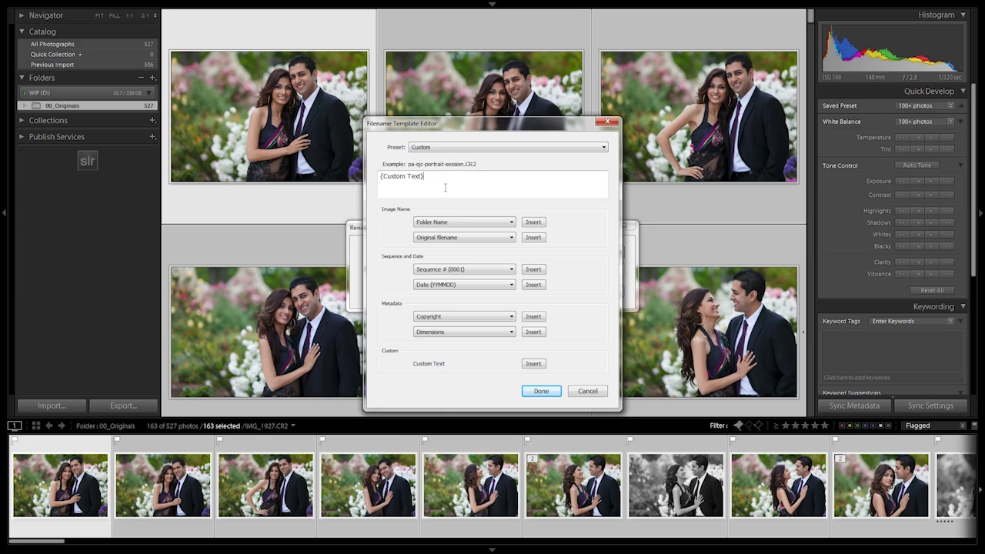
text(-)
click(451, 267)
click(454, 271)
click(454, 270)
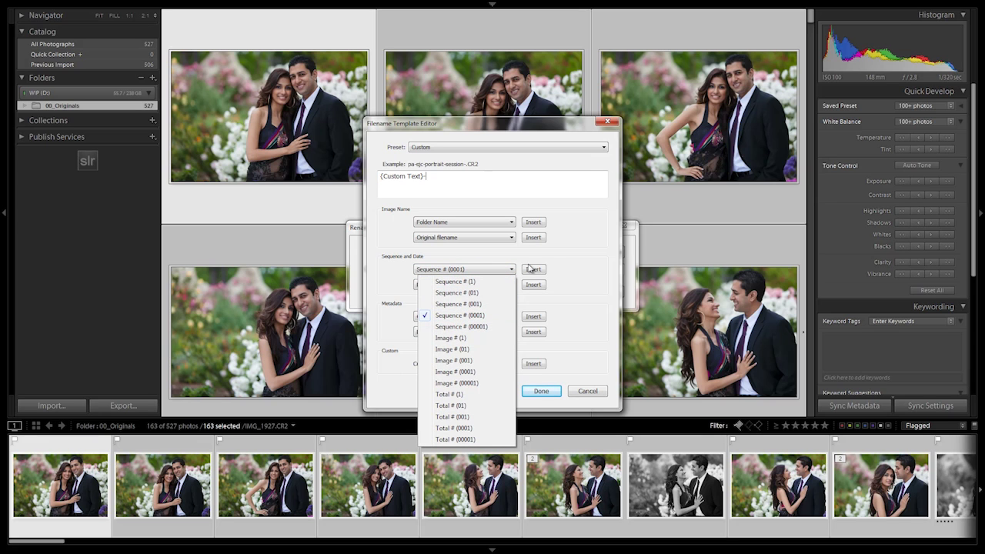
click(572, 269)
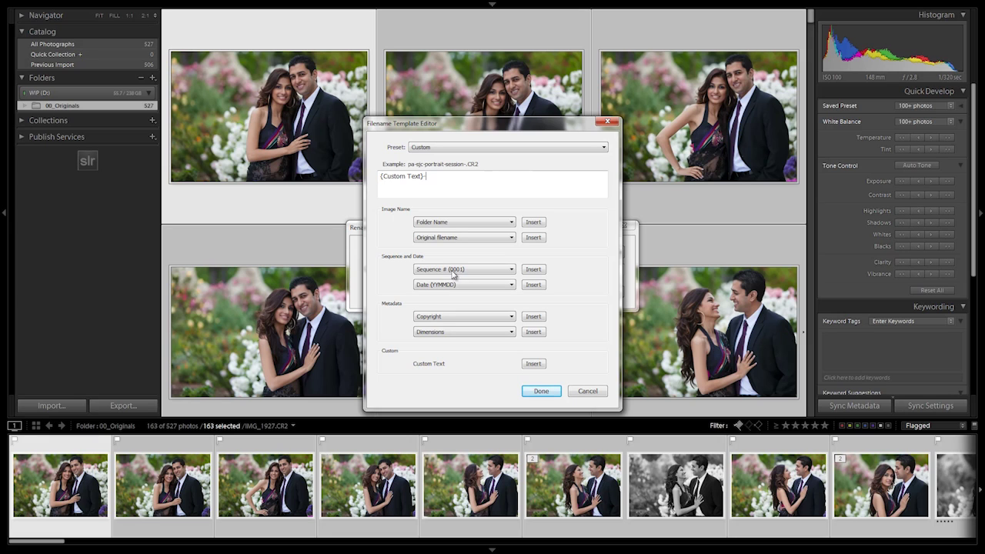
click(533, 270)
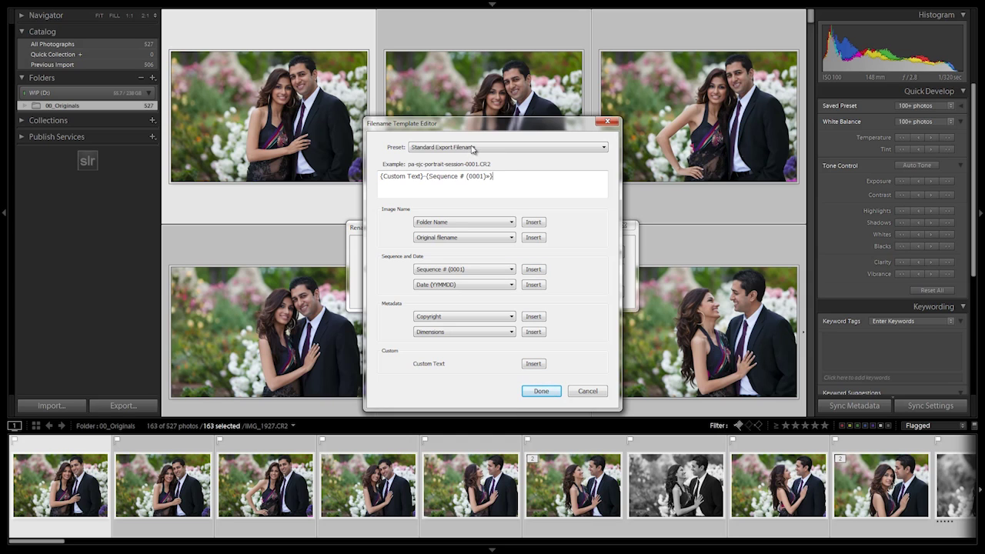
Save the current template settings as a new preset named "Standard Filename".
click(477, 147)
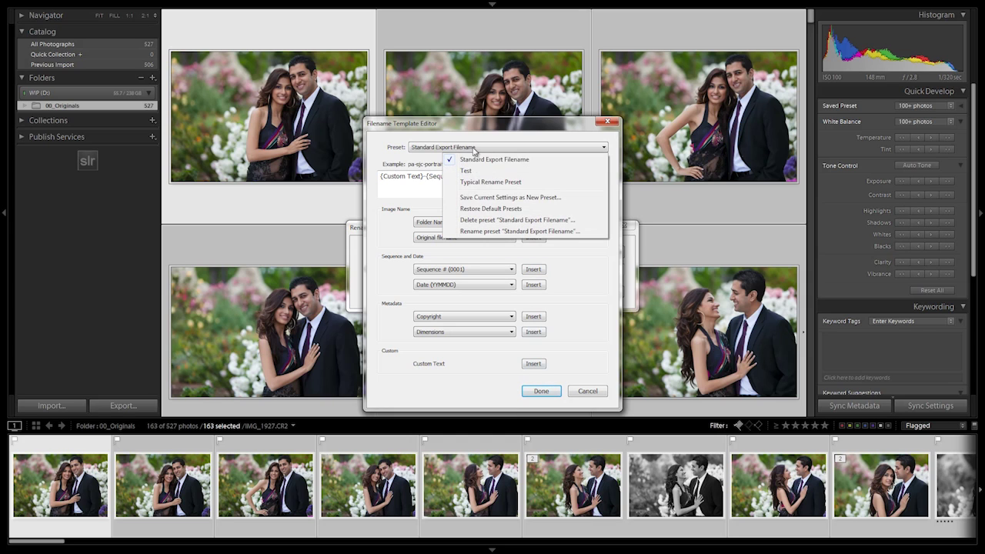
click(508, 198)
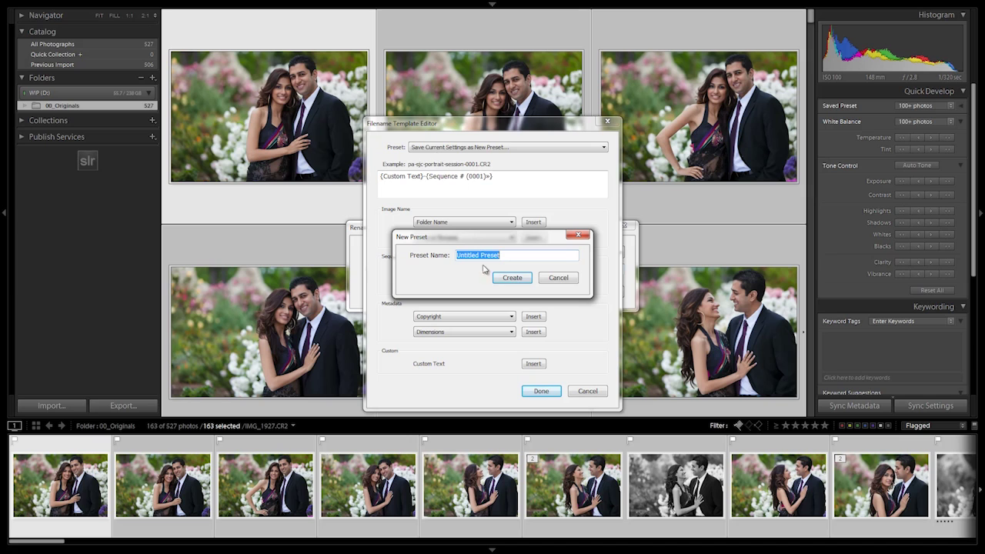
text(Standard Filename)
click(512, 278)
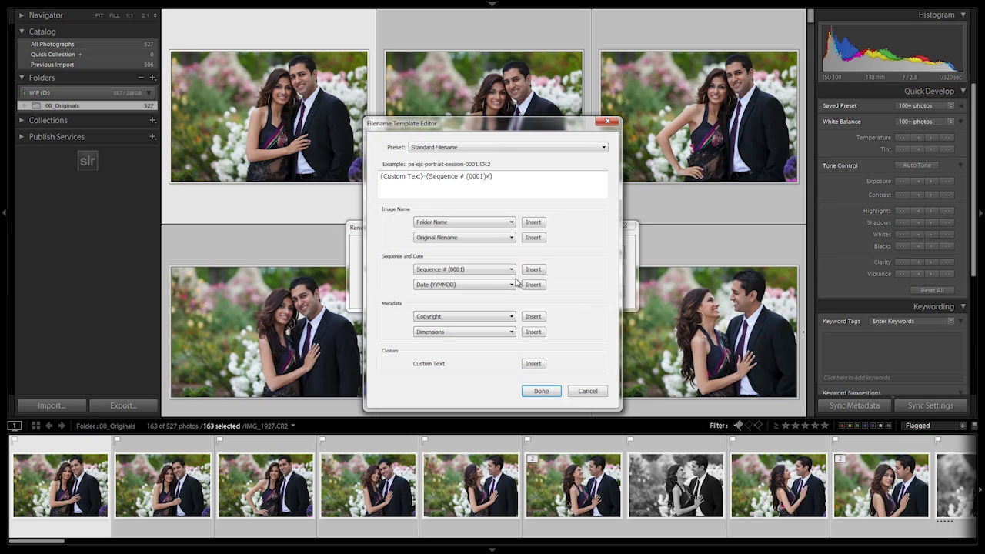
Finish editing the template, choose Standard Filename as the file naming and rename the selected photos.
click(541, 391)
click(466, 253)
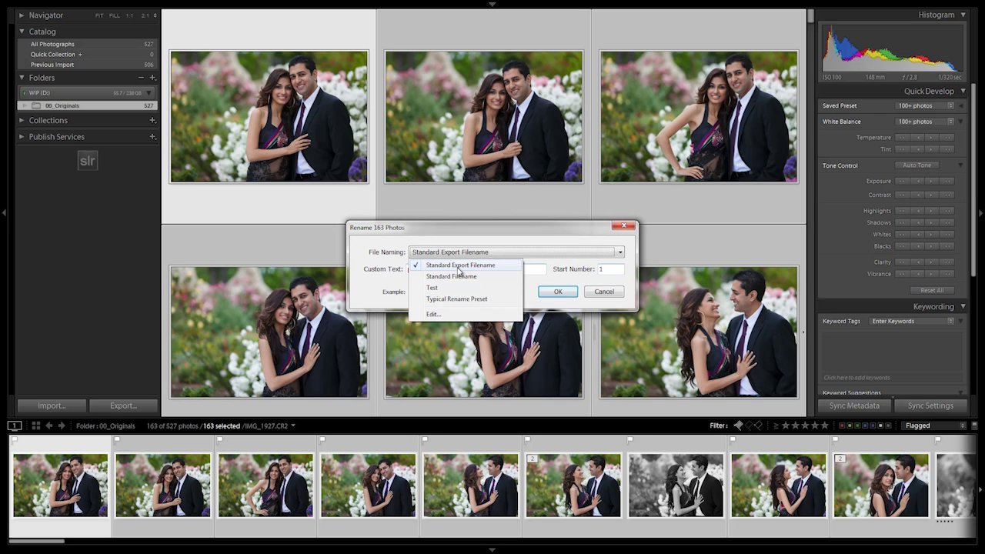
click(456, 276)
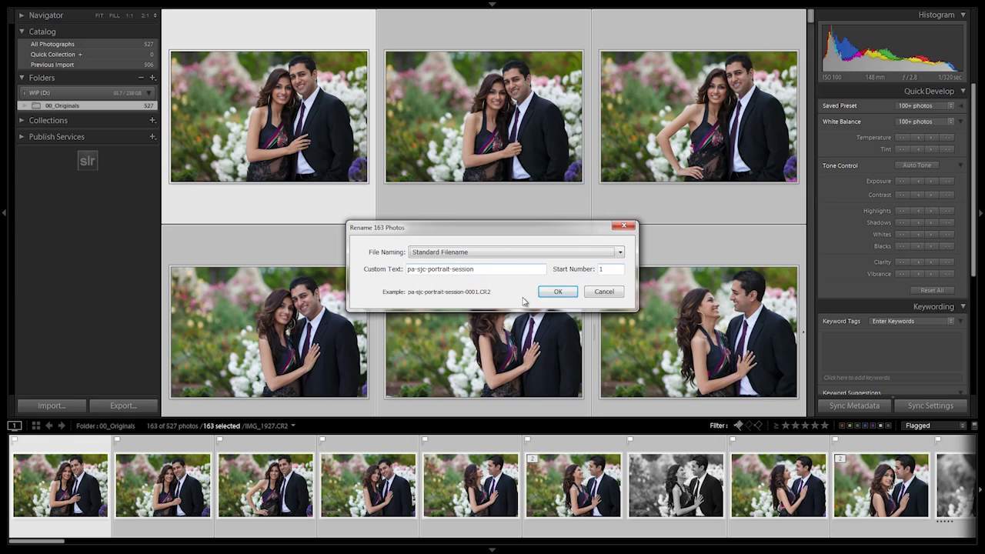
click(555, 292)
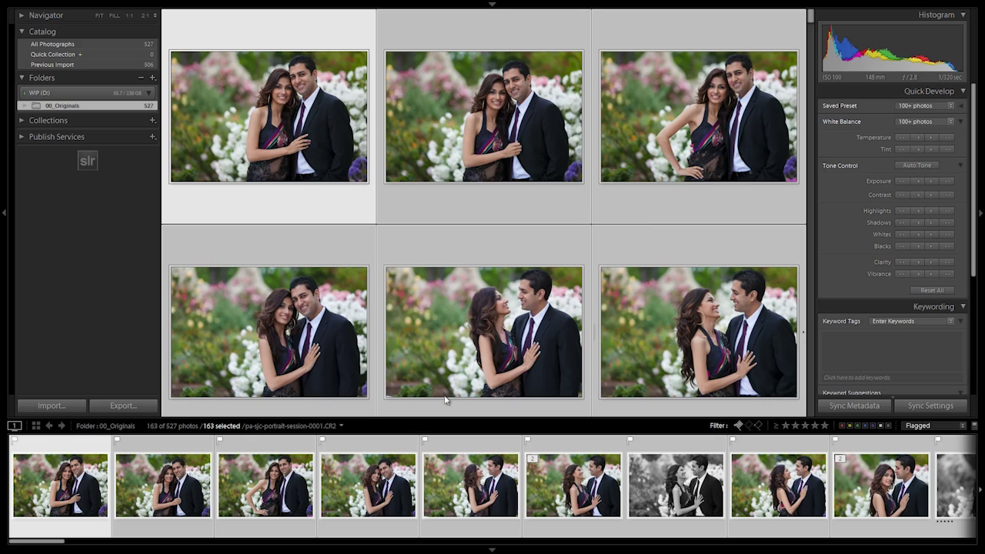